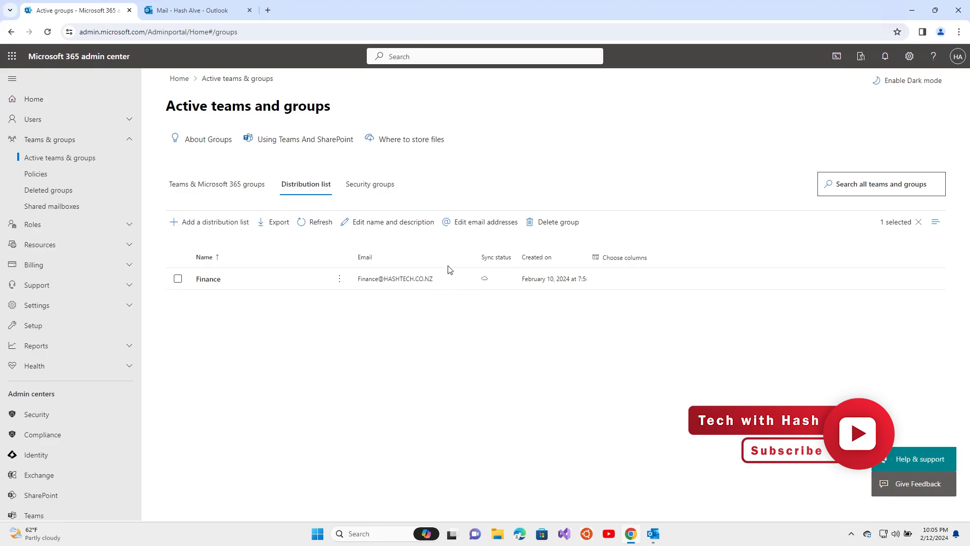
# Step: Look at the owners and members of the existing Finance distribution list and close its details
pyautogui.click(446, 280)
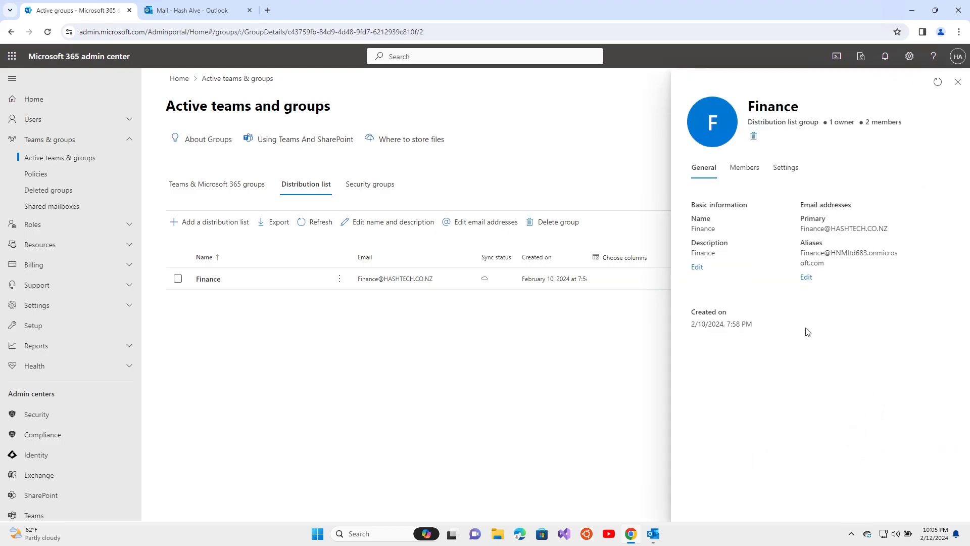
pyautogui.click(743, 174)
pyautogui.click(745, 169)
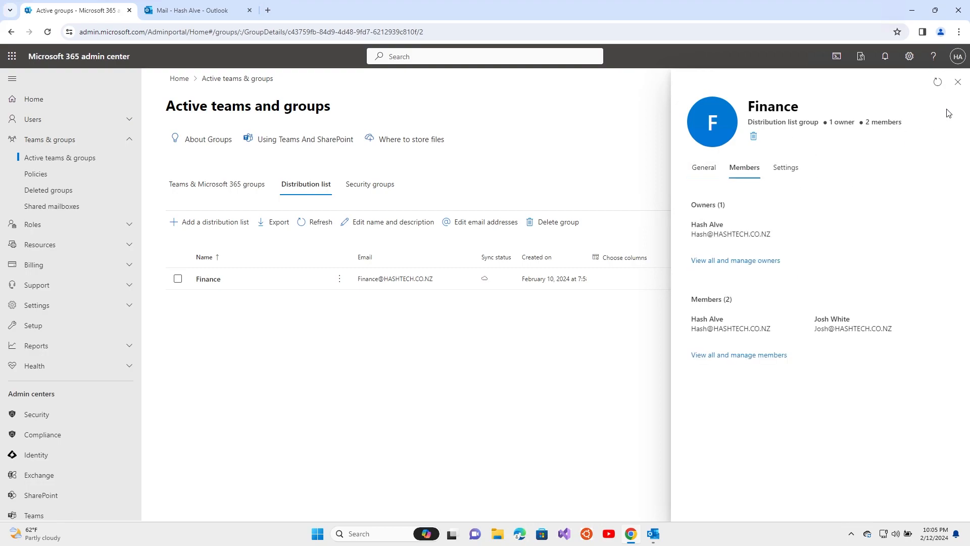
pyautogui.click(958, 83)
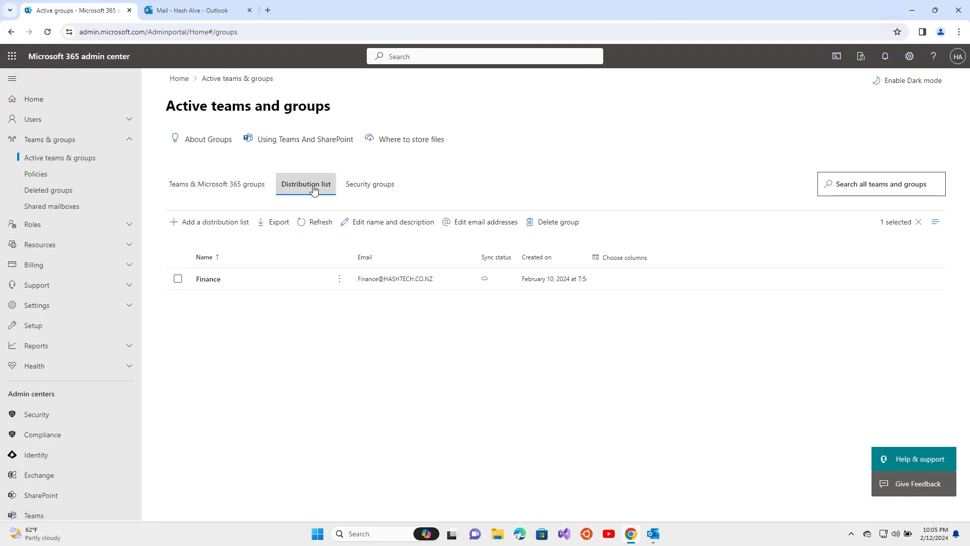
# Step: Start adding a distribution list, name it Marketing and continue without a description
pyautogui.click(210, 222)
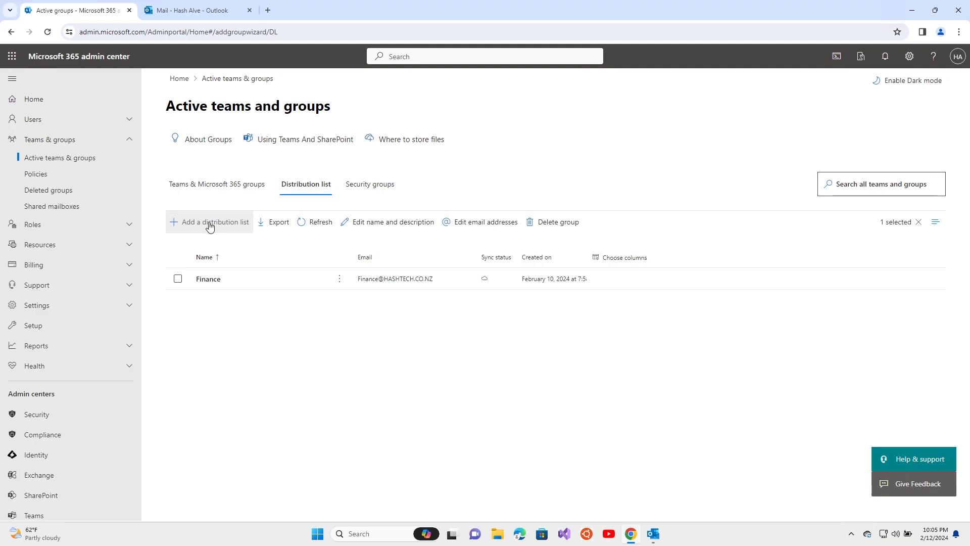
pyautogui.click(348, 215)
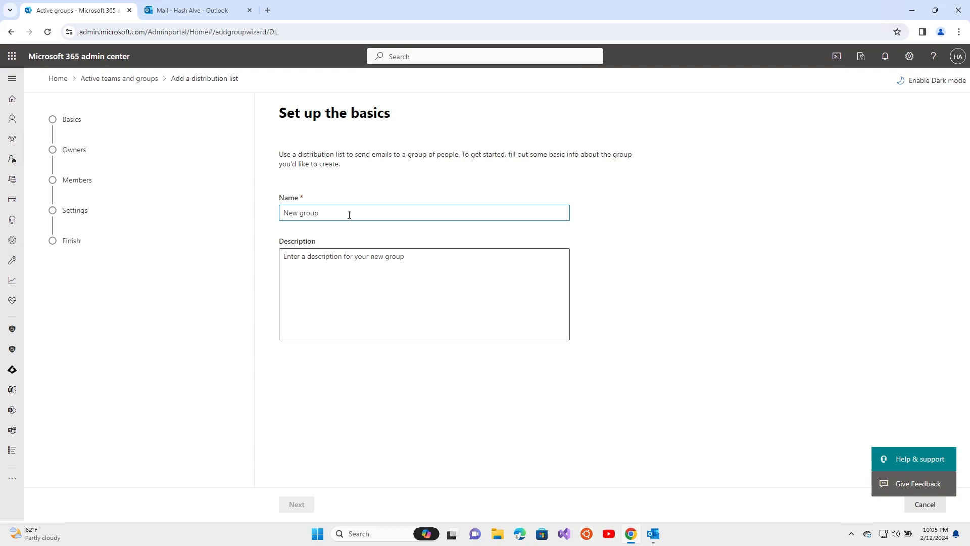
pyautogui.write('Marketing')
pyautogui.click(300, 506)
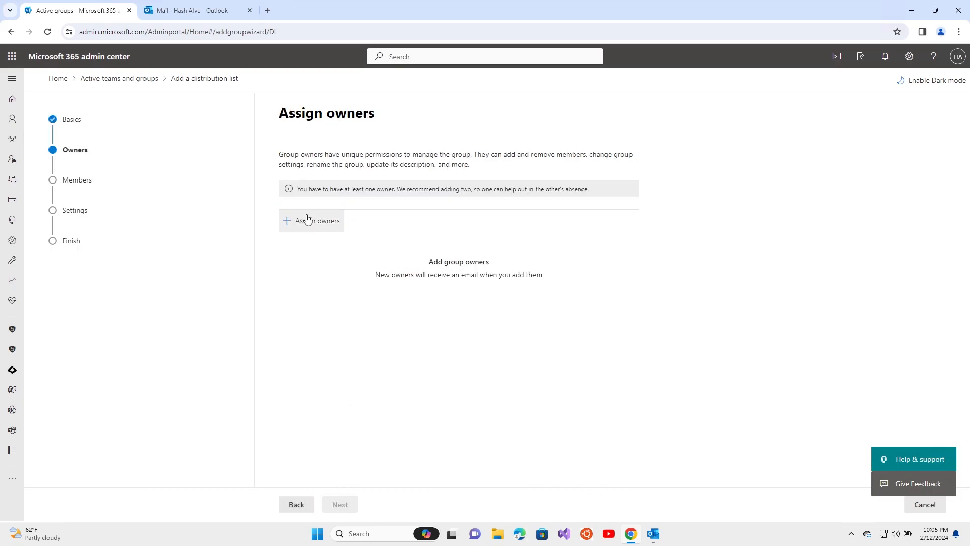
# Step: Assign the first listed user as owner of the new distribution list and continue to the members
pyautogui.click(326, 222)
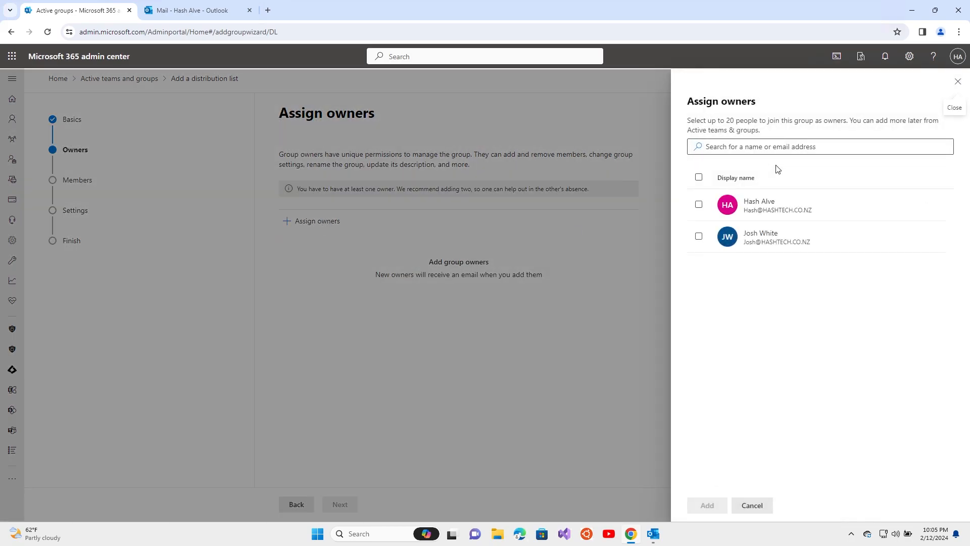
pyautogui.click(699, 204)
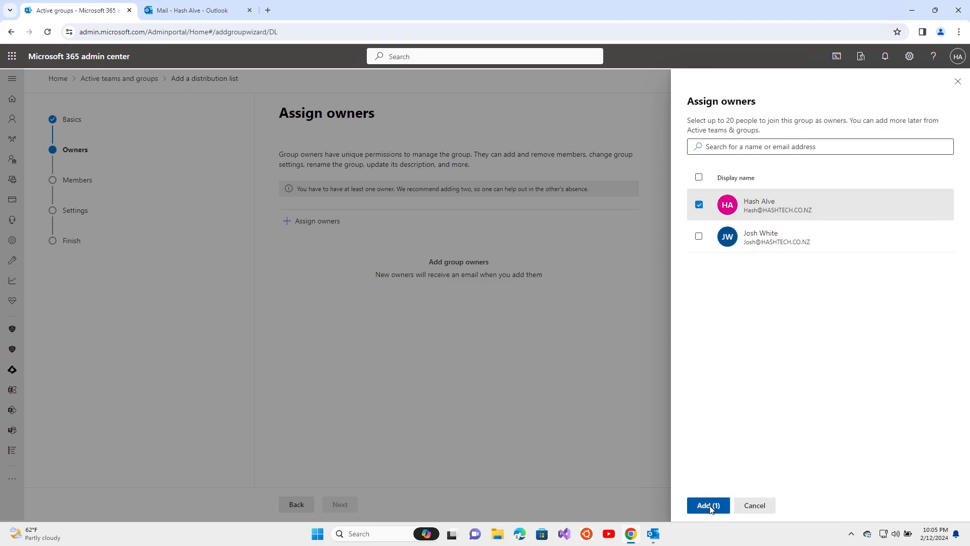
pyautogui.click(709, 505)
pyautogui.click(346, 508)
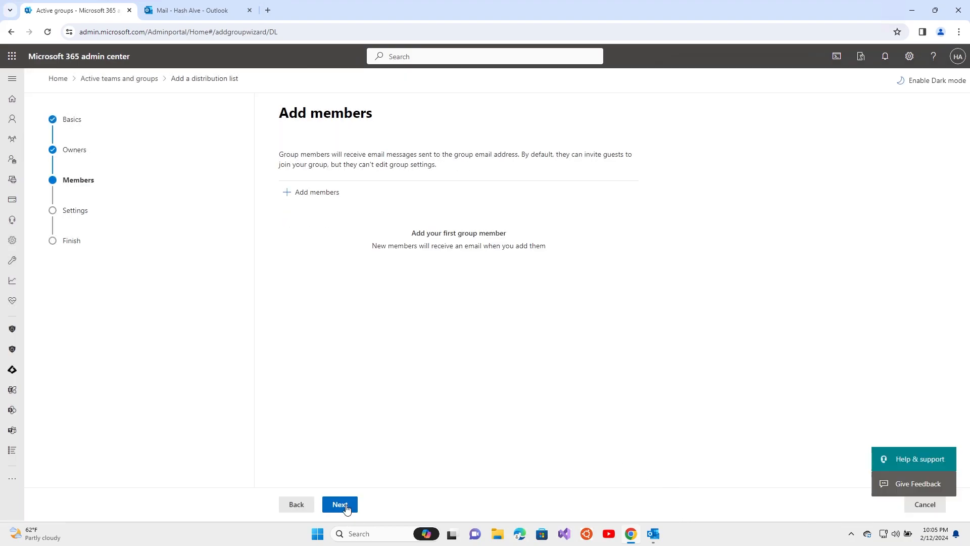
# Step: Add the two individual users, leaving out the Finance group, as members of the new list and continue to the settings
pyautogui.click(318, 192)
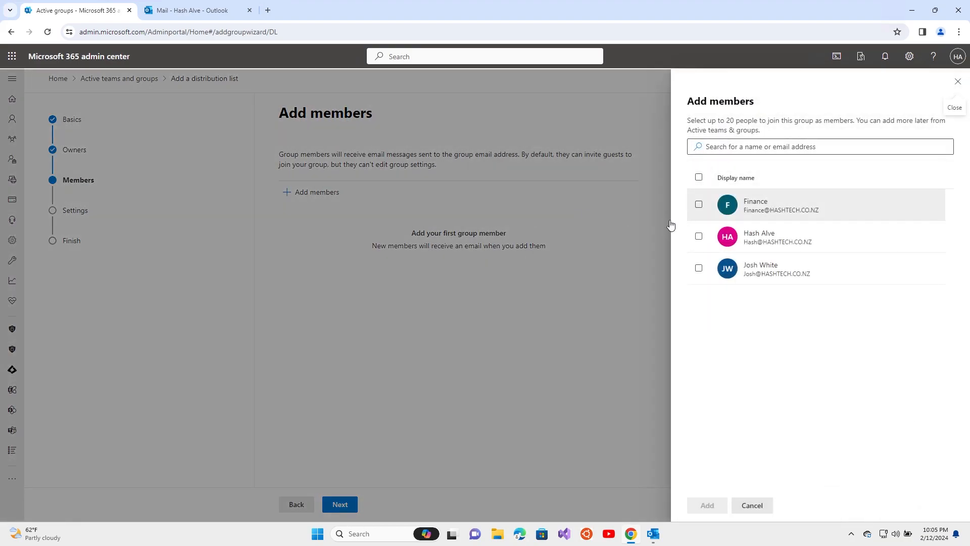
pyautogui.click(699, 236)
pyautogui.click(699, 269)
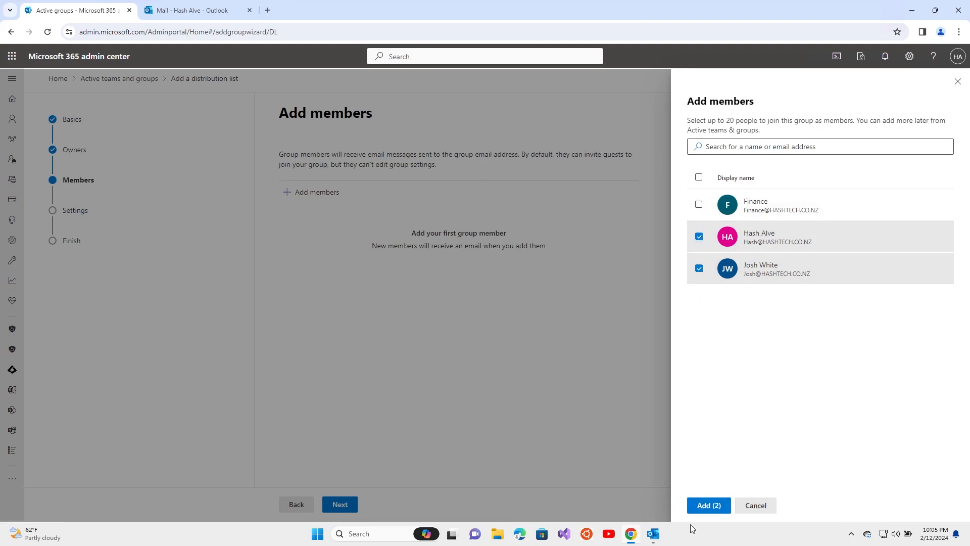
pyautogui.click(710, 507)
pyautogui.click(340, 504)
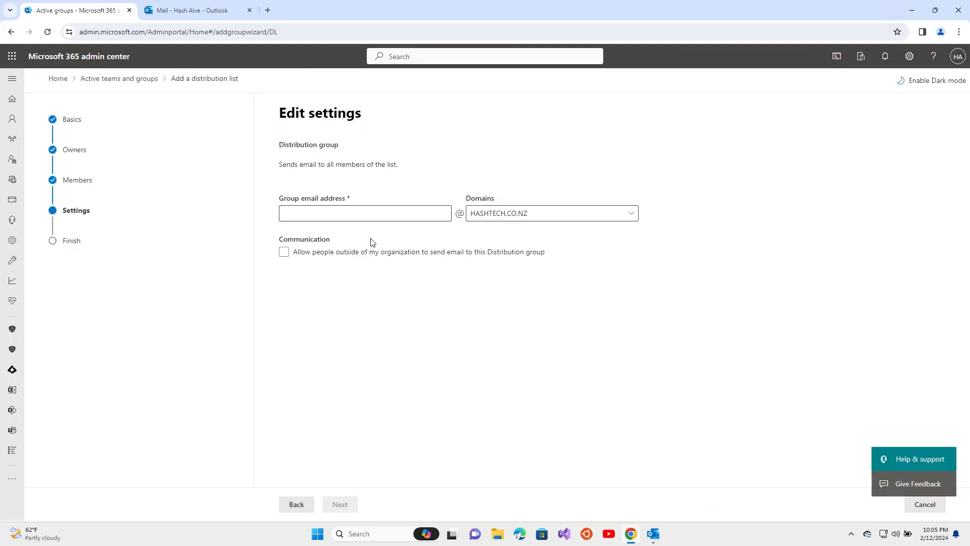
# Step: Set the group email address name to Marketing, create the distribution list and close the wizard
pyautogui.click(336, 214)
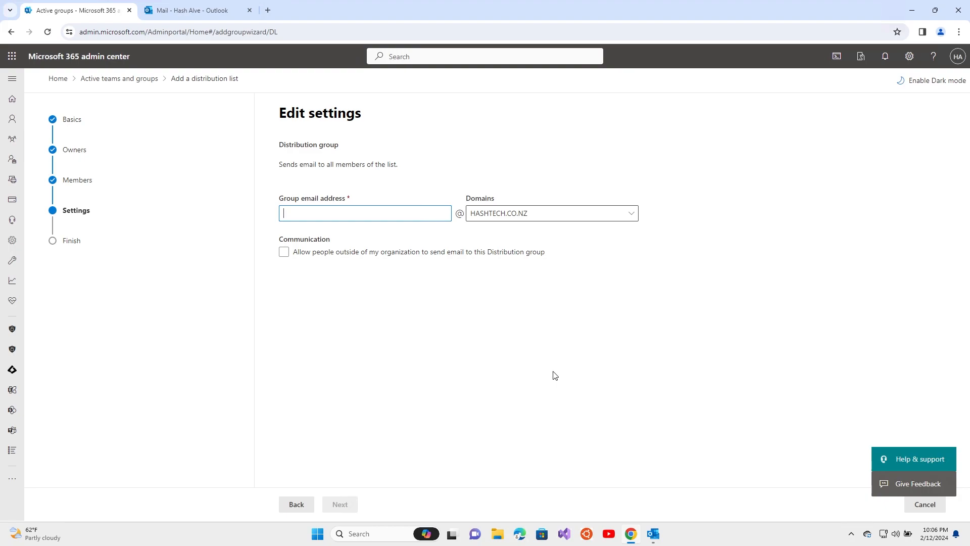
pyautogui.write('Marketing')
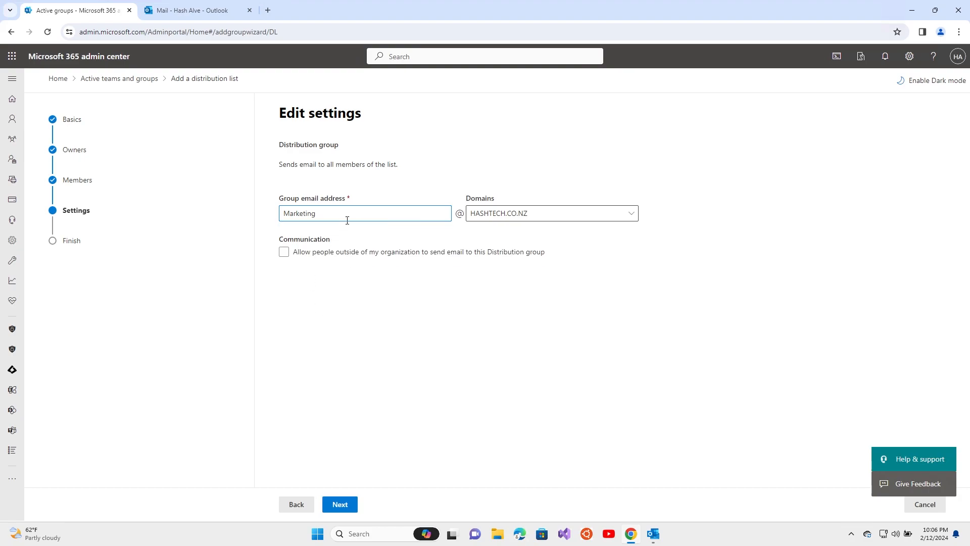
pyautogui.doubleClick(293, 217)
pyautogui.click(339, 504)
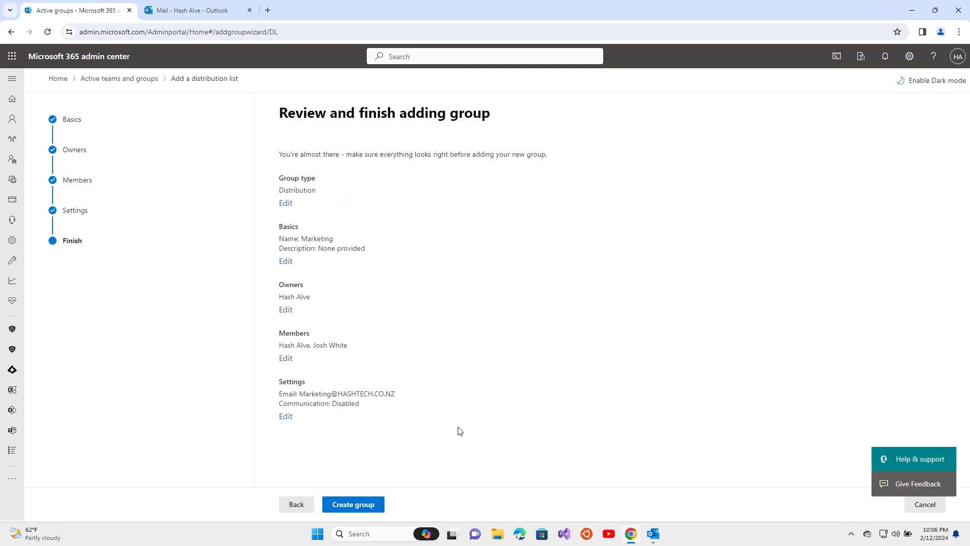
pyautogui.click(355, 505)
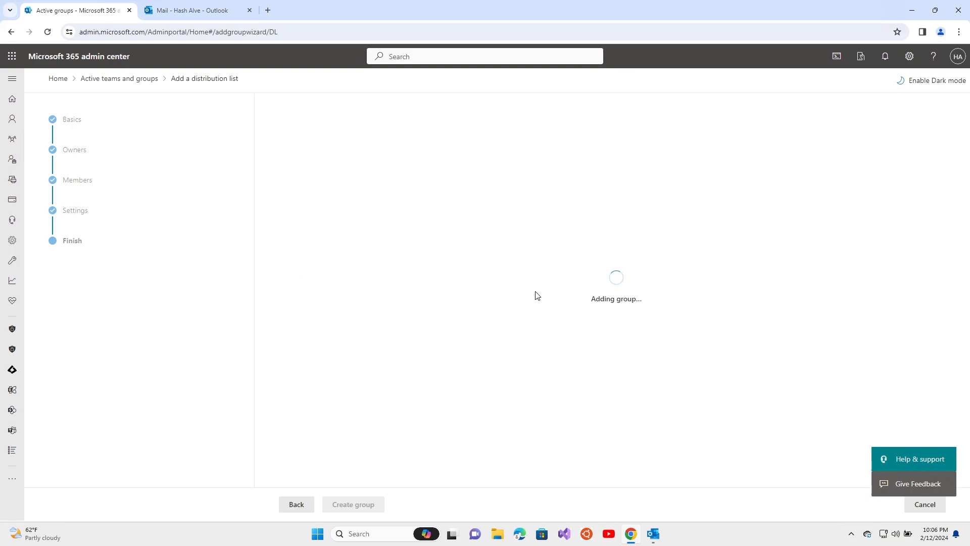
pyautogui.click(309, 506)
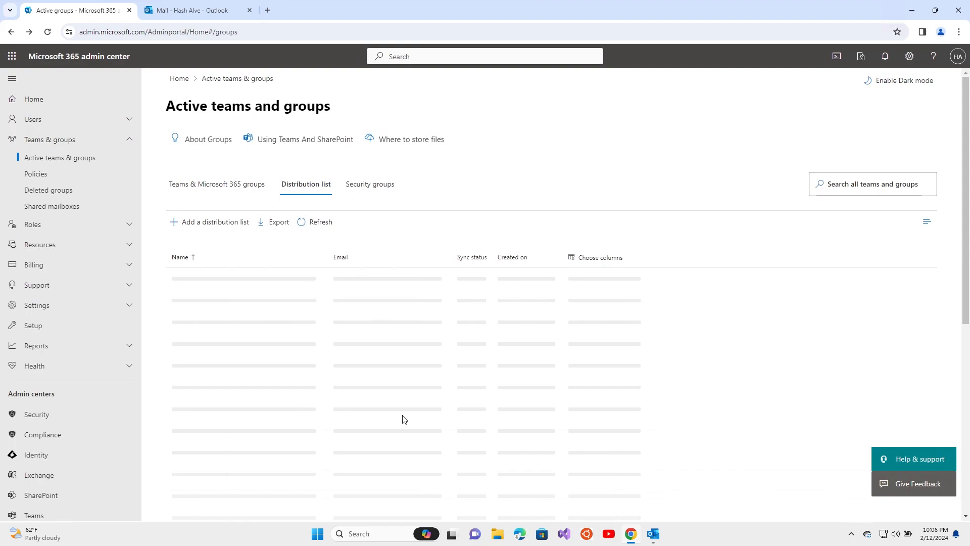
# Step: Refresh the distribution lists and check the member list of the Marketing group
pyautogui.click(320, 223)
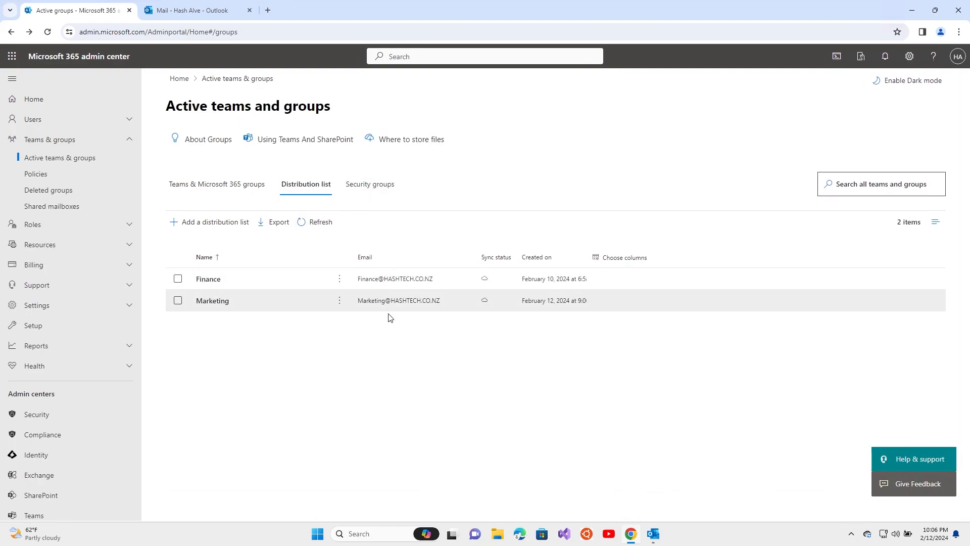
pyautogui.click(385, 301)
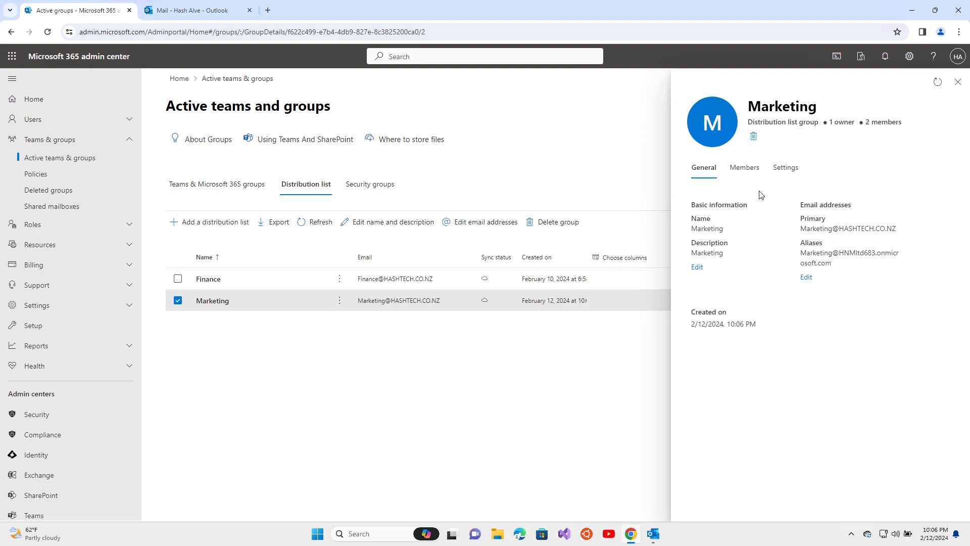
pyautogui.click(753, 173)
pyautogui.click(723, 356)
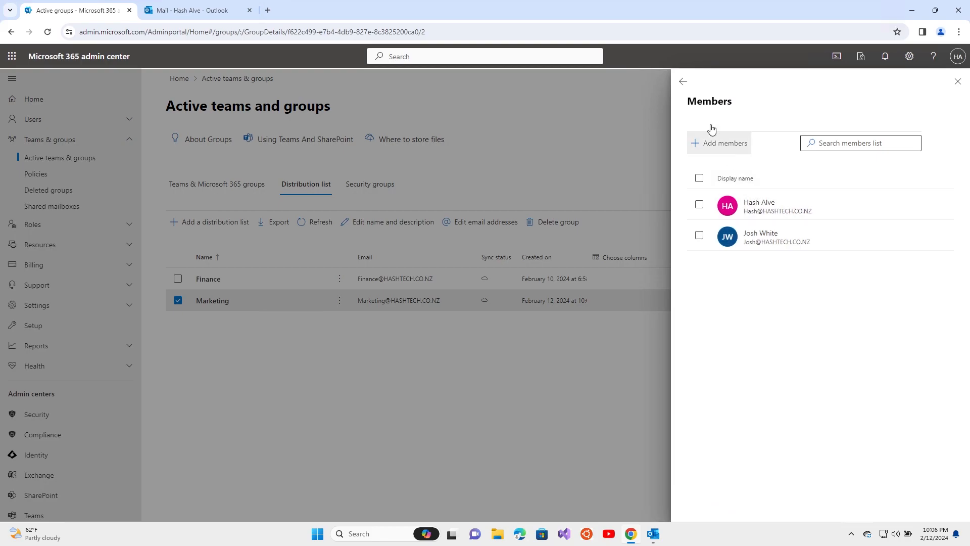
pyautogui.click(683, 81)
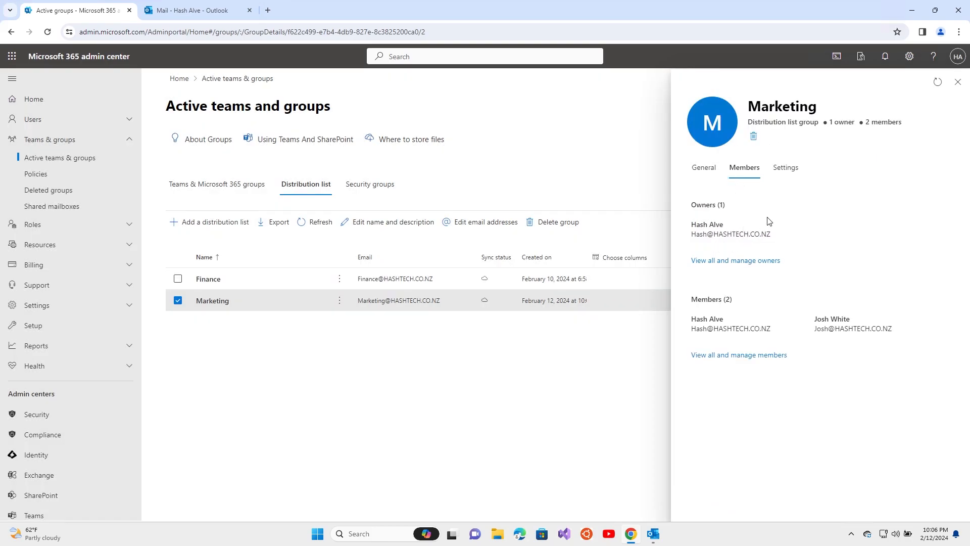
# Step: Allow external senders to email the Marketing group, save the setting and close the group's details
pyautogui.click(786, 167)
pyautogui.click(717, 226)
pyautogui.click(717, 227)
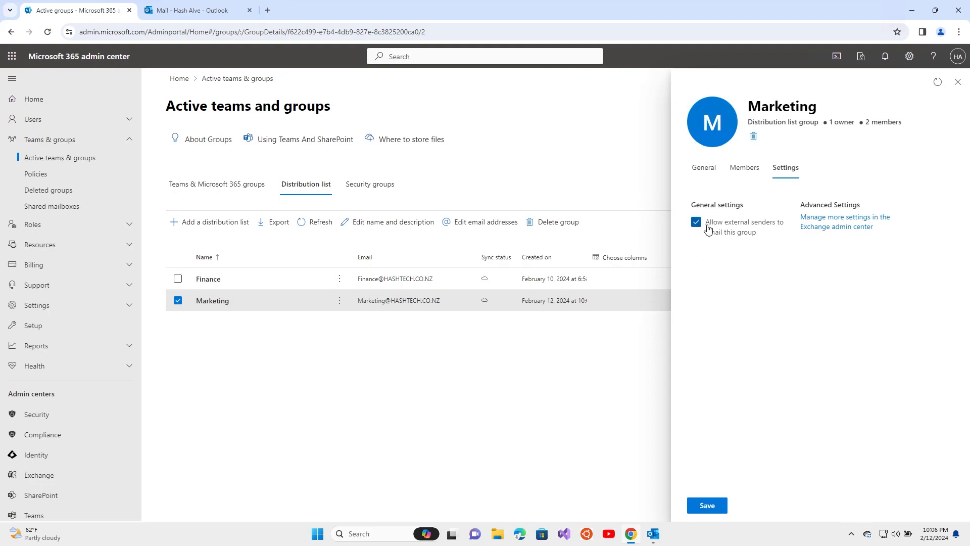
pyautogui.click(708, 509)
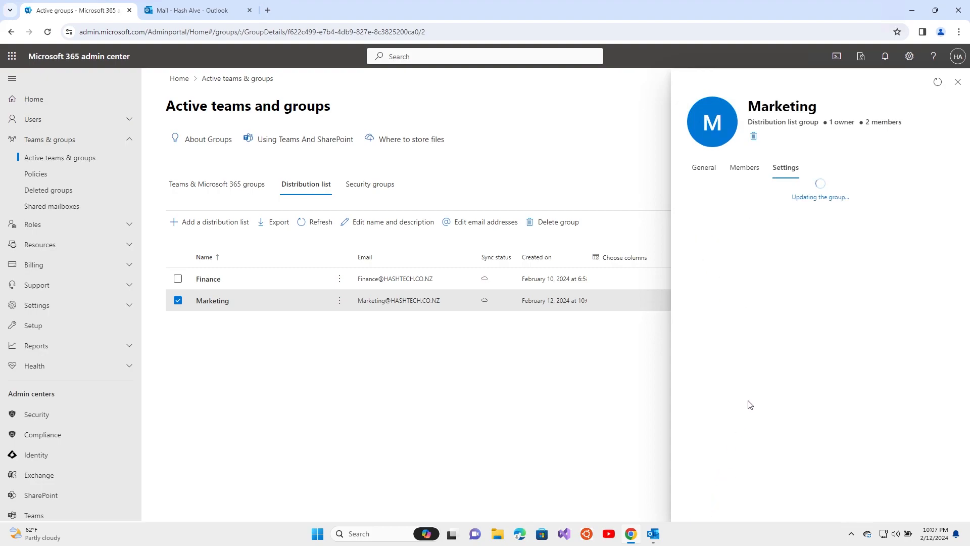
pyautogui.click(735, 221)
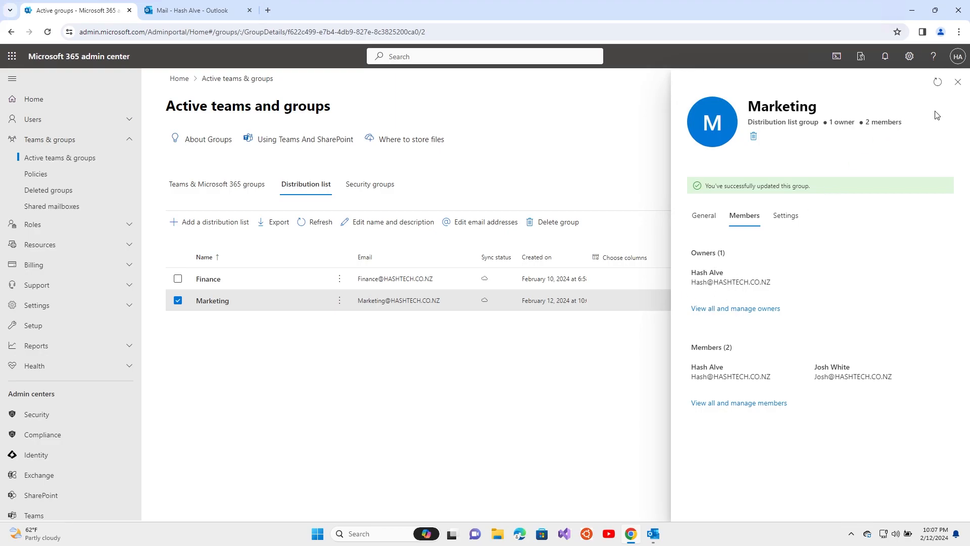
pyautogui.click(958, 83)
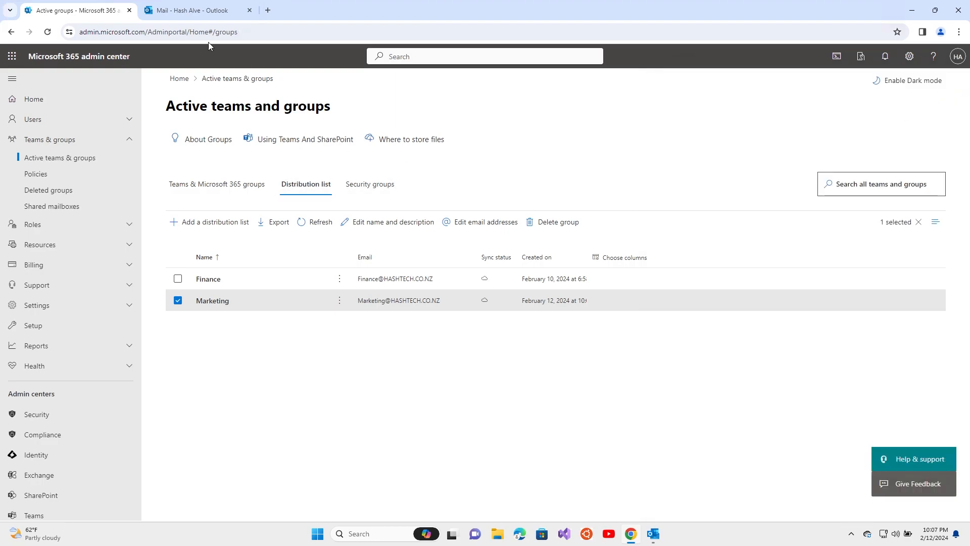
# Step: Switch to Outlook on the web and open the distribution groups management portal from its general settings
pyautogui.click(199, 10)
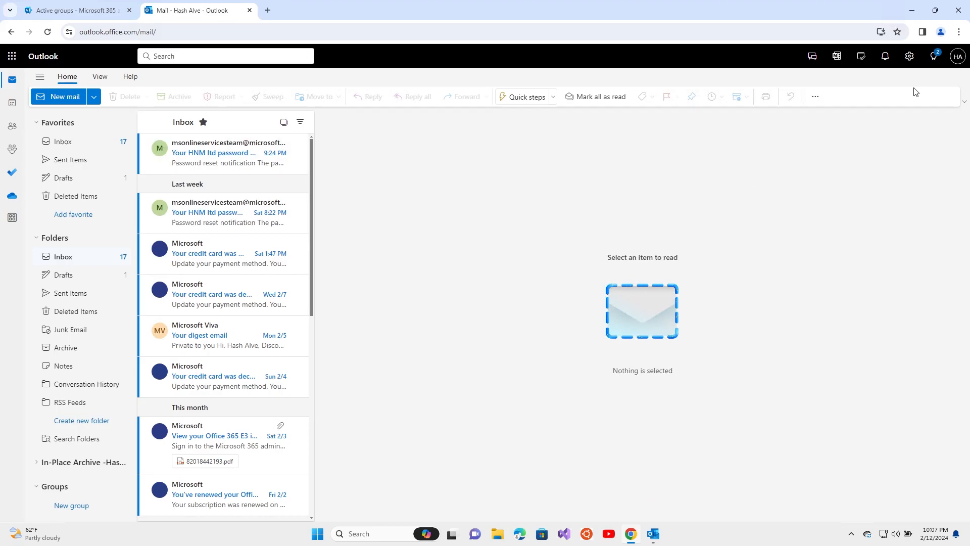
pyautogui.click(909, 57)
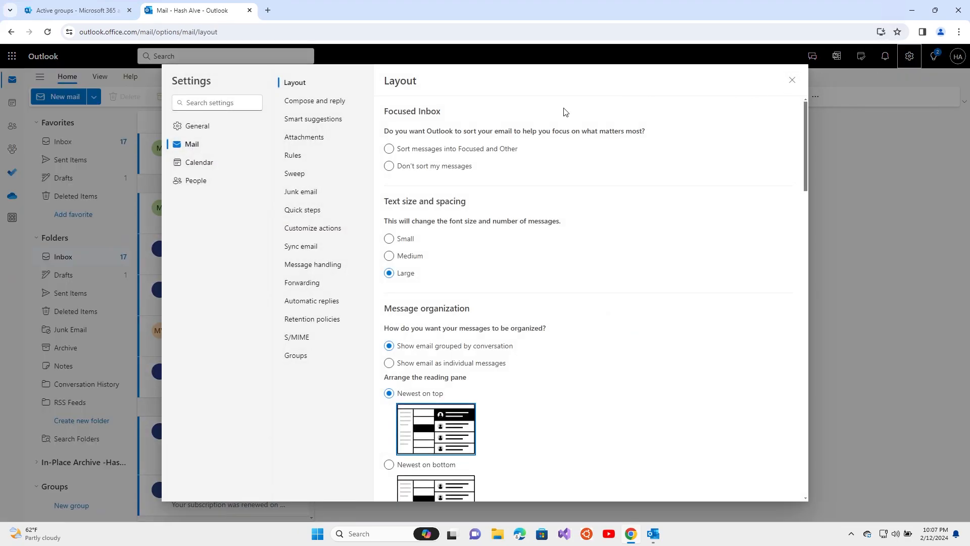
pyautogui.click(203, 126)
pyautogui.click(332, 198)
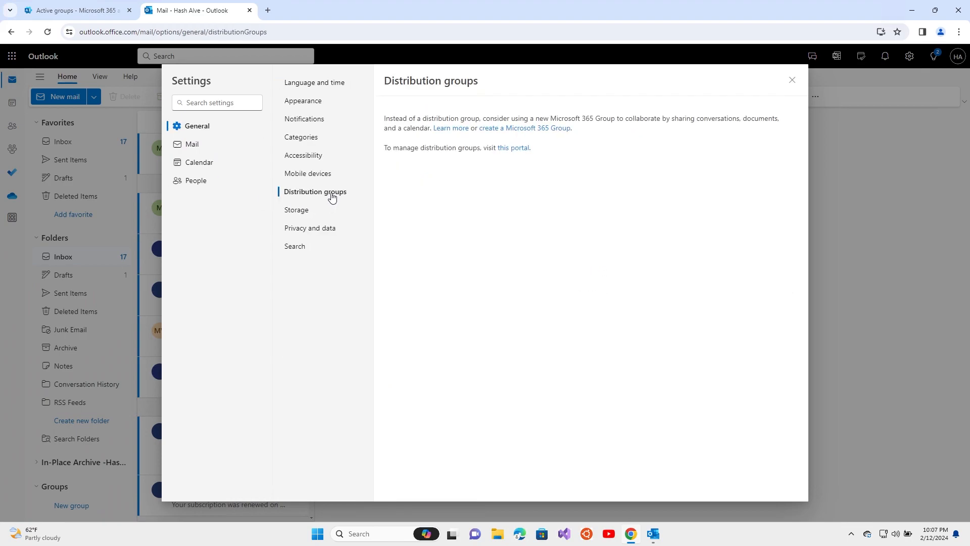
pyautogui.click(519, 150)
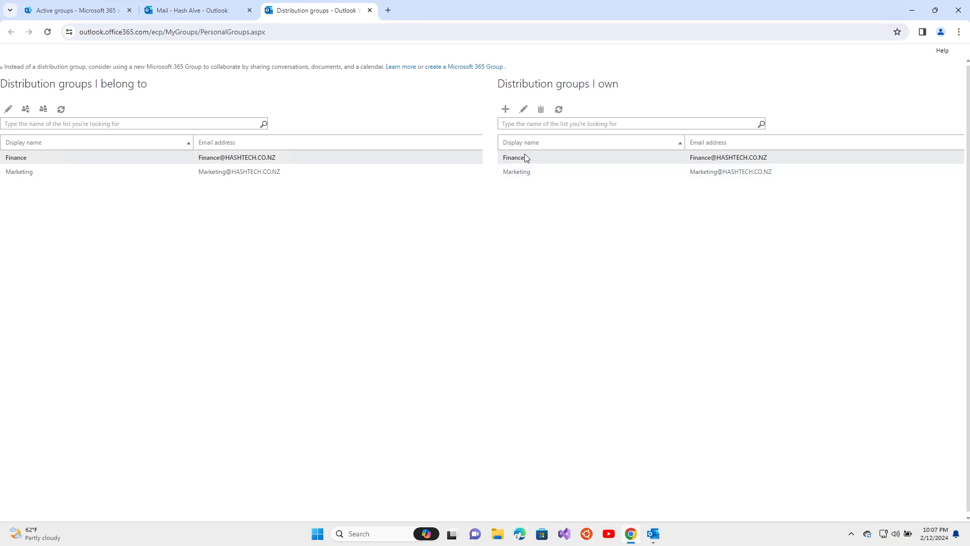
# Step: Examine the membership and ownership of the owned Marketing group, then leave the portal and Outlook settings without saving changes
pyautogui.click(523, 175)
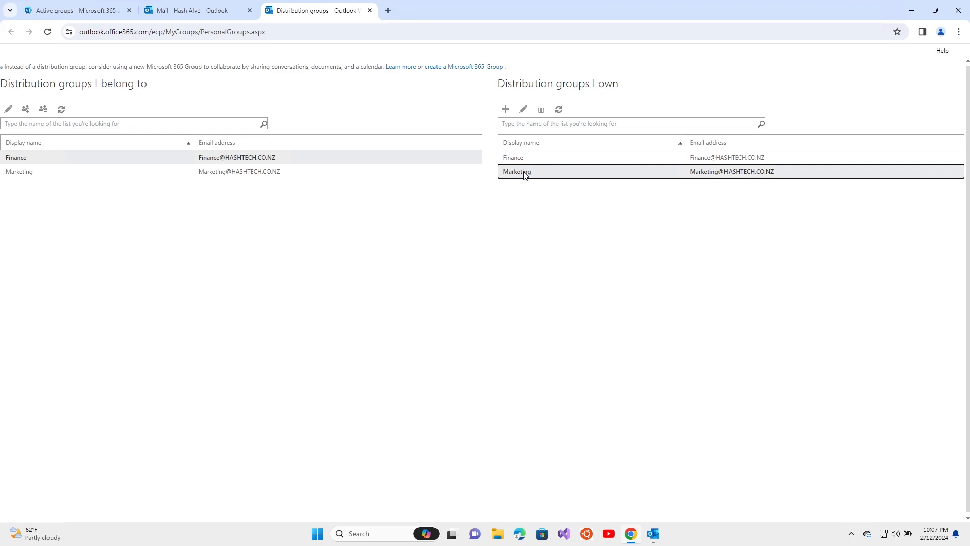
pyautogui.click(523, 110)
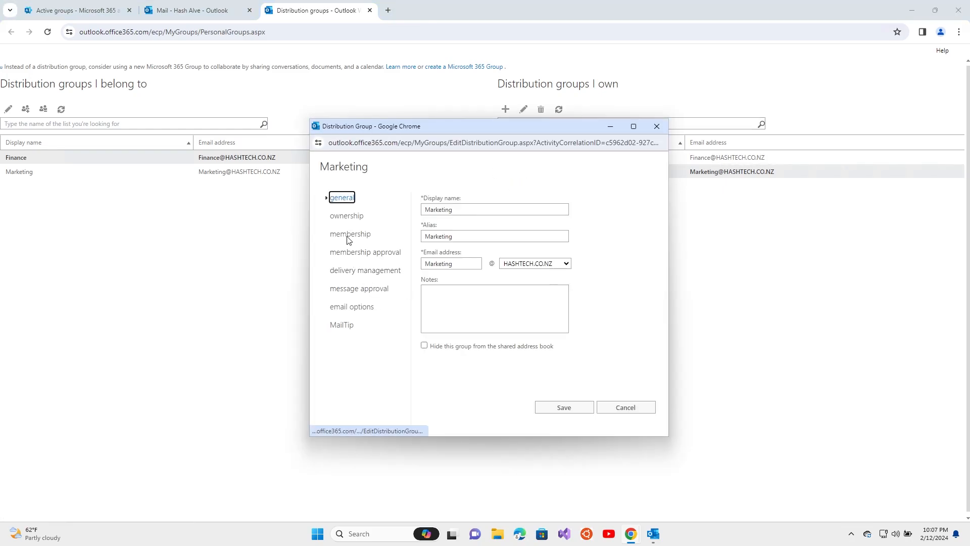
pyautogui.click(351, 235)
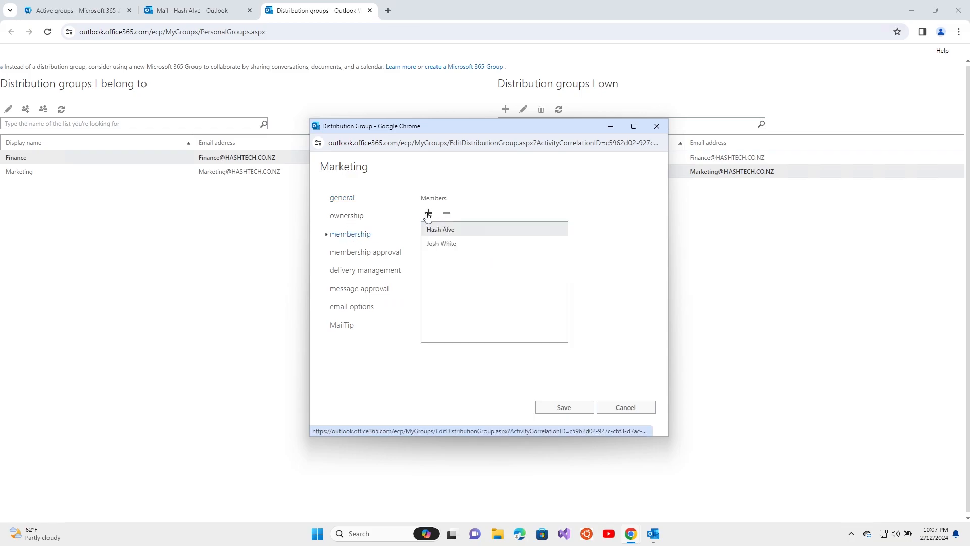
pyautogui.click(446, 248)
pyautogui.click(359, 218)
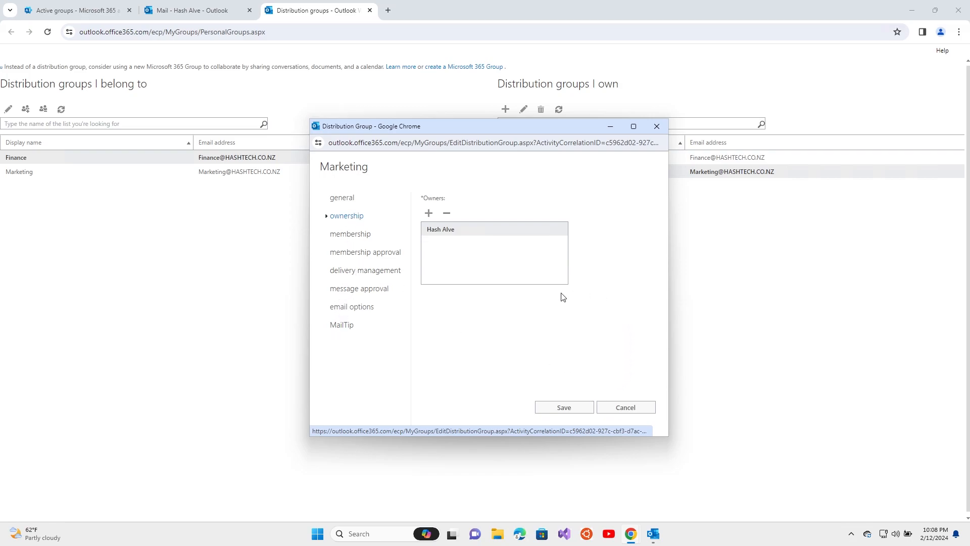
pyautogui.click(622, 407)
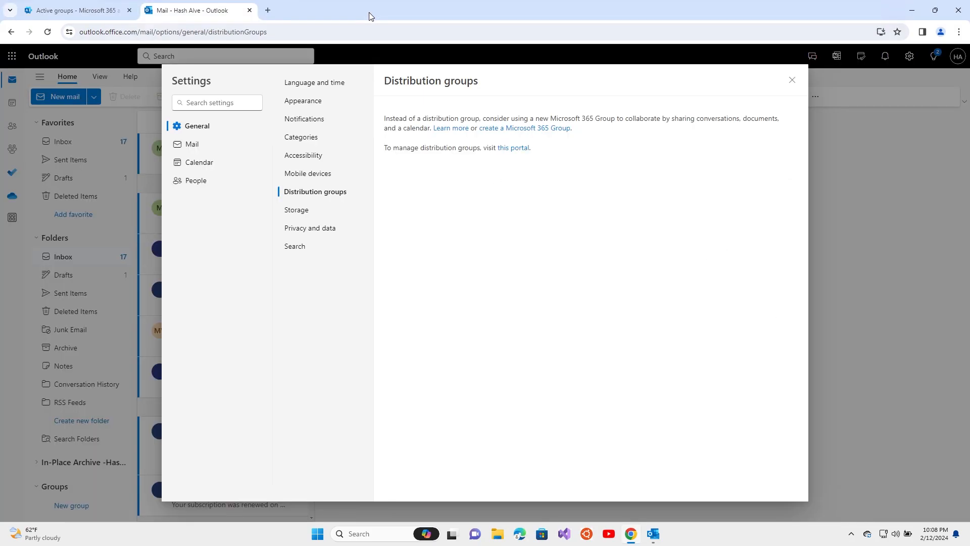
pyautogui.click(792, 80)
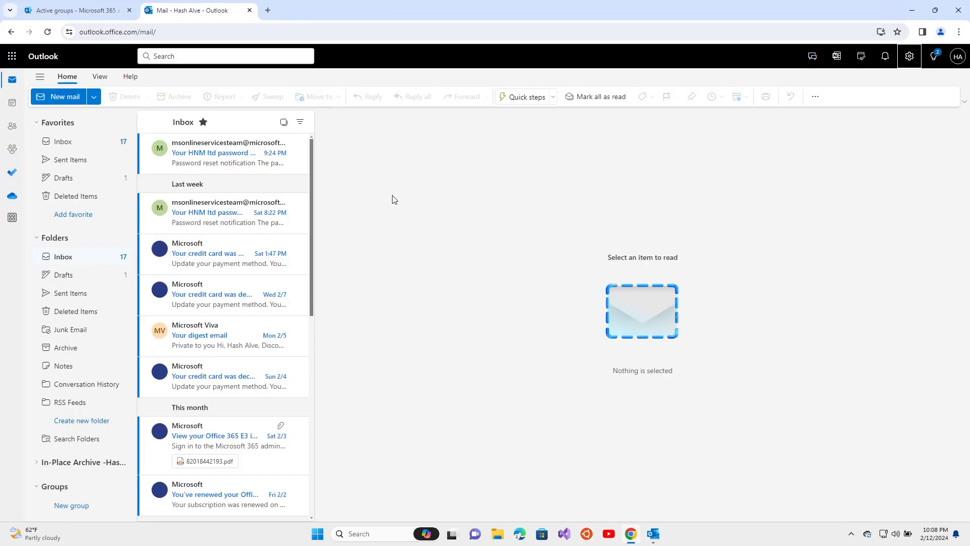
# Step: Check the Marketing list's owners and members among all distribution lists in Outlook's People directory and return to the Microsoft 365 admin center
pyautogui.moveTo(83, 9)
pyautogui.click(11, 127)
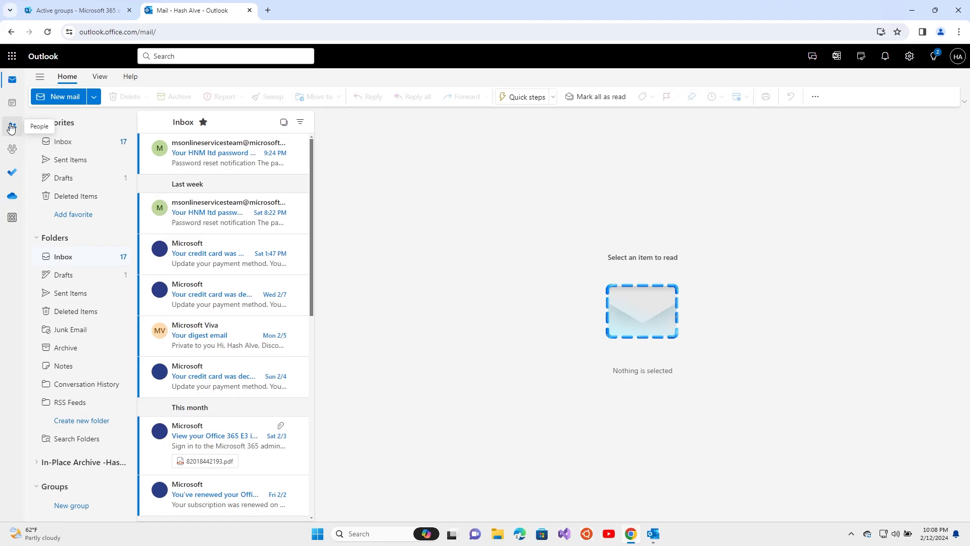
pyautogui.click(78, 409)
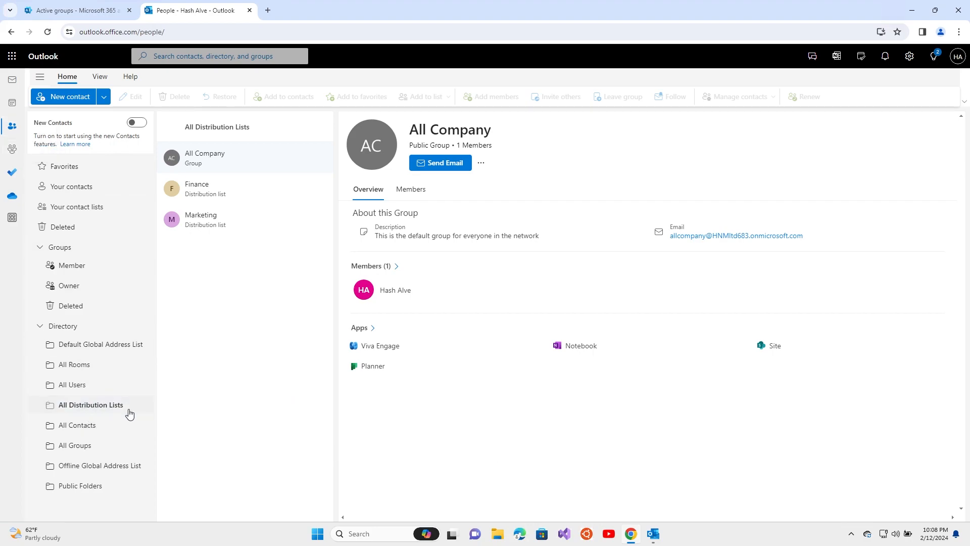
pyautogui.click(217, 223)
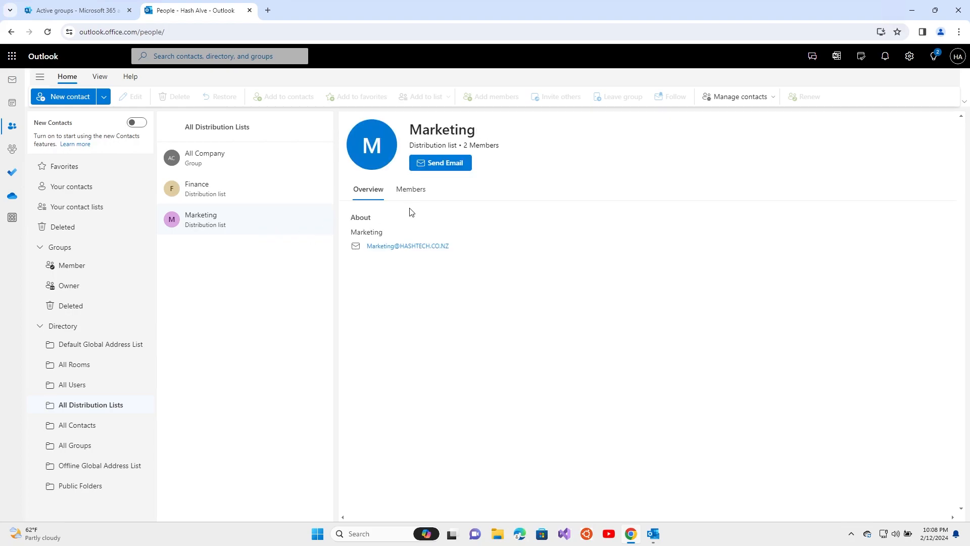
pyautogui.click(418, 194)
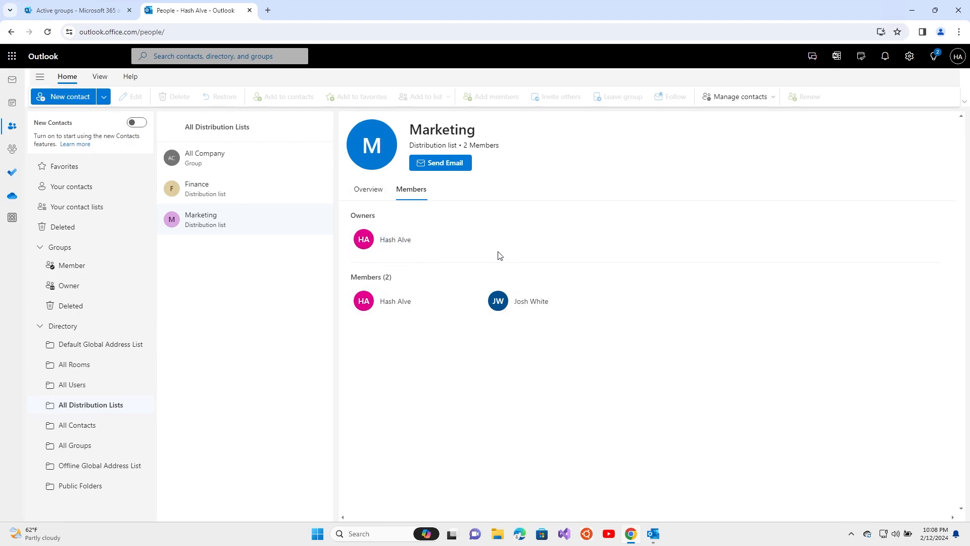
pyautogui.click(79, 11)
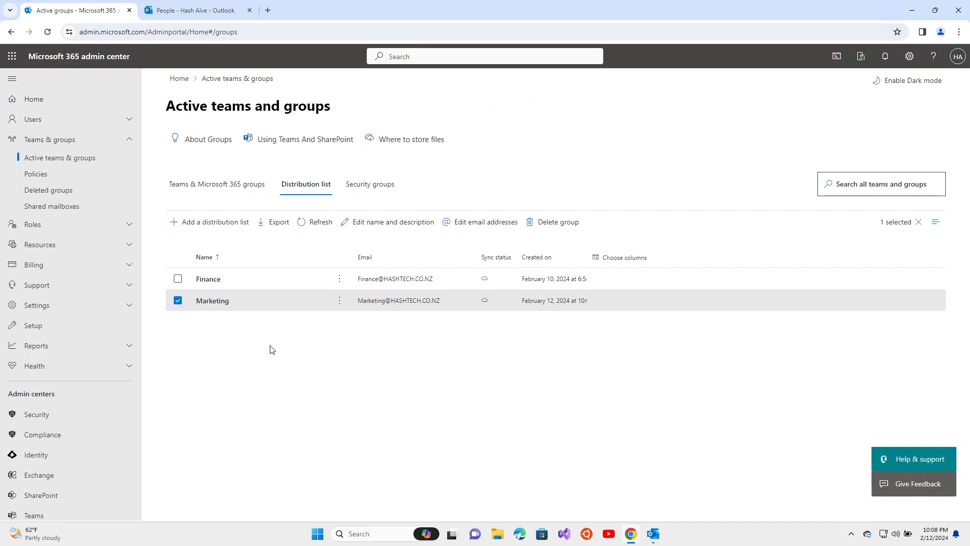